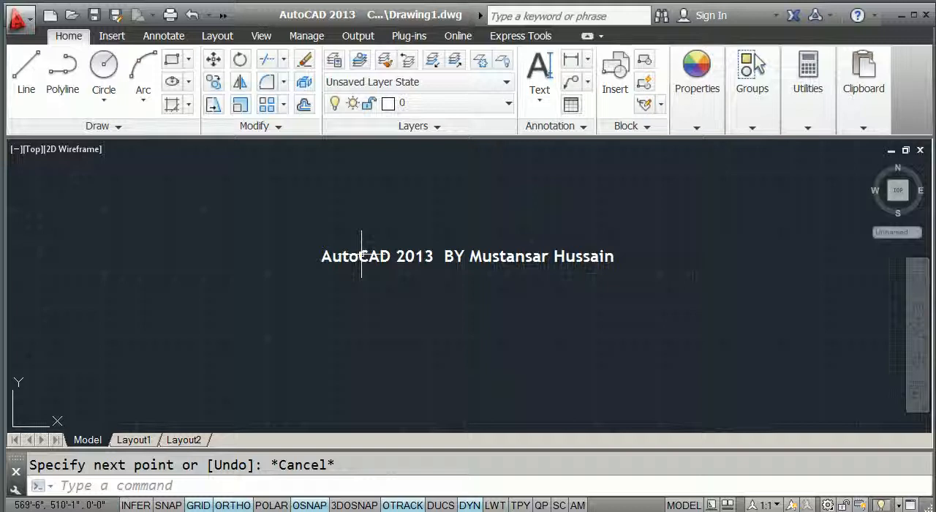
Draw a horizontal line 10' long in the empty drawing area.
{"action": "type", "text": "l"}
{"action": "key", "text": "Return"}
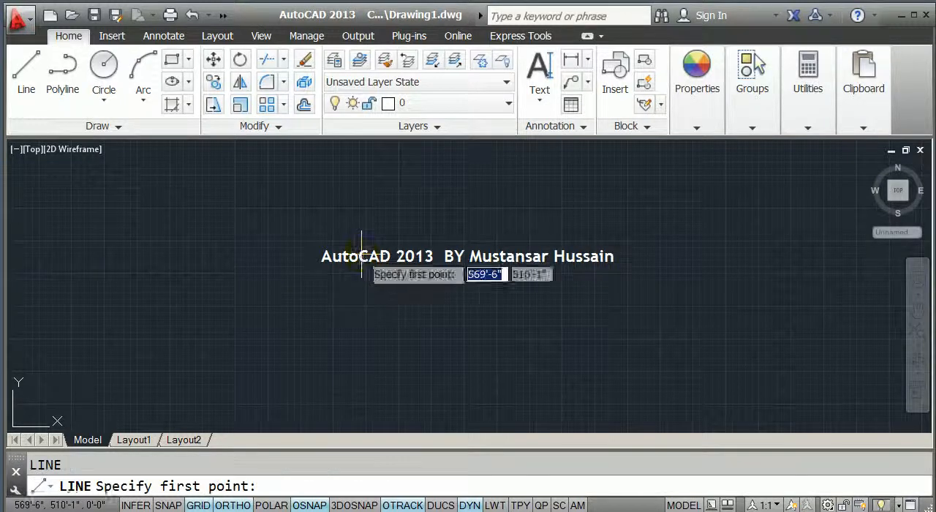
{"action": "left_click", "coordinate": [192, 287]}
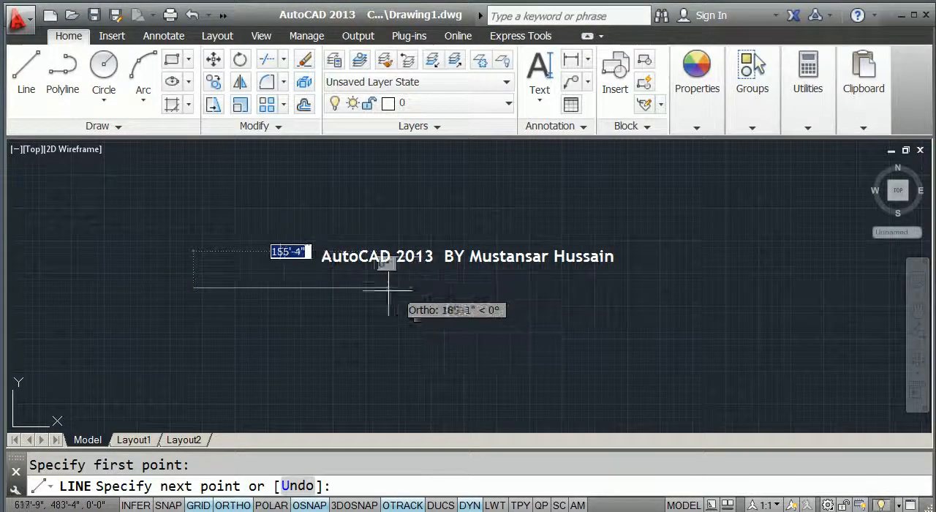
{"action": "type", "text": "10"}
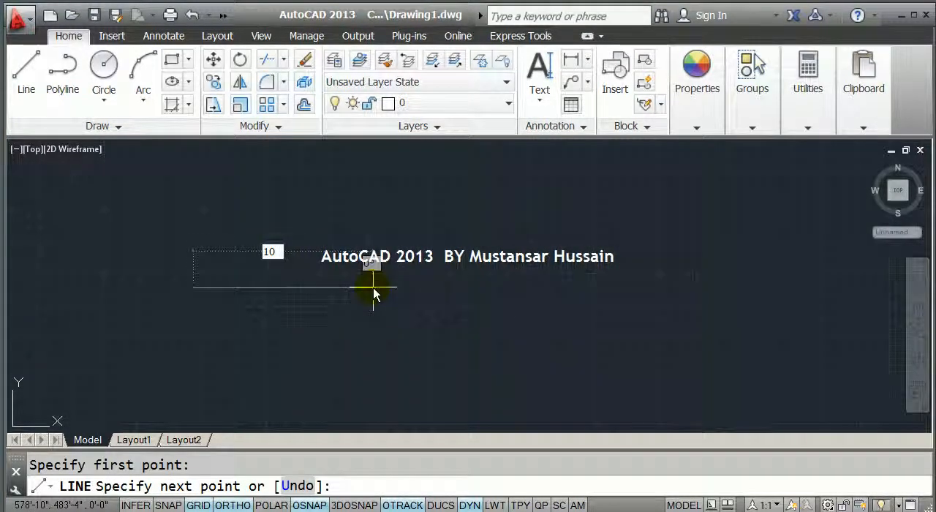
{"action": "type", "text": "'"}
{"action": "key", "text": "Return"}
{"action": "key", "text": "Escape"}
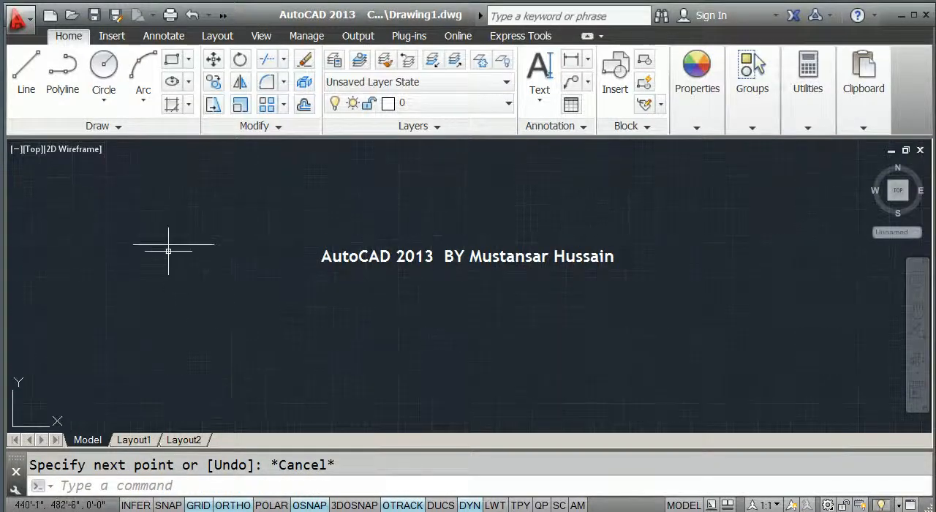
{"action": "left_click", "coordinate": [379, 305]}
{"action": "left_click", "coordinate": [347, 281]}
{"action": "middle_click_drag", "start_coordinate": [373, 297], "coordinate": [340, 270]}
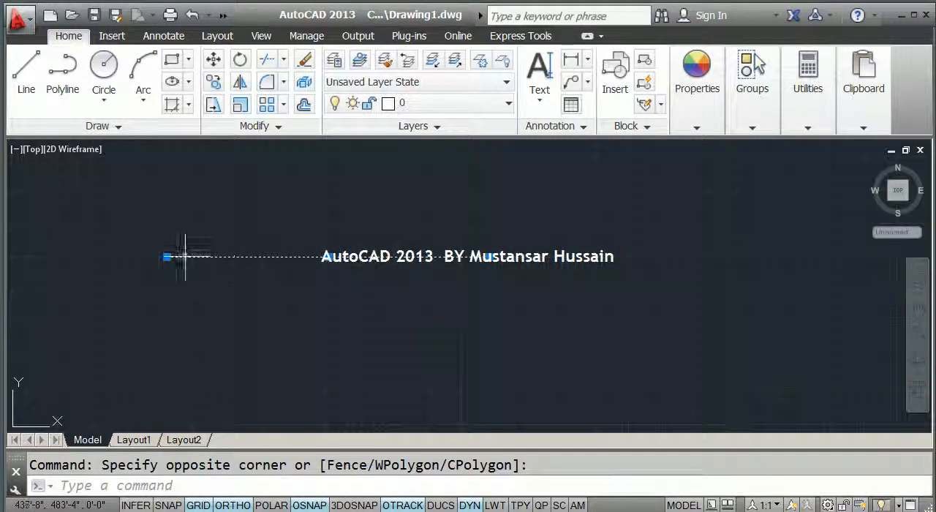
{"action": "left_click", "coordinate": [329, 256]}
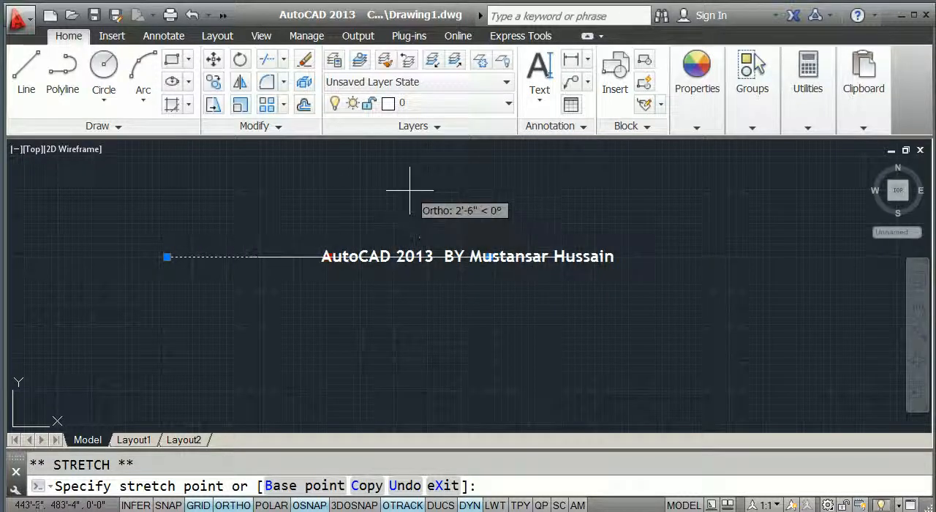
{"action": "key", "text": "F8"}
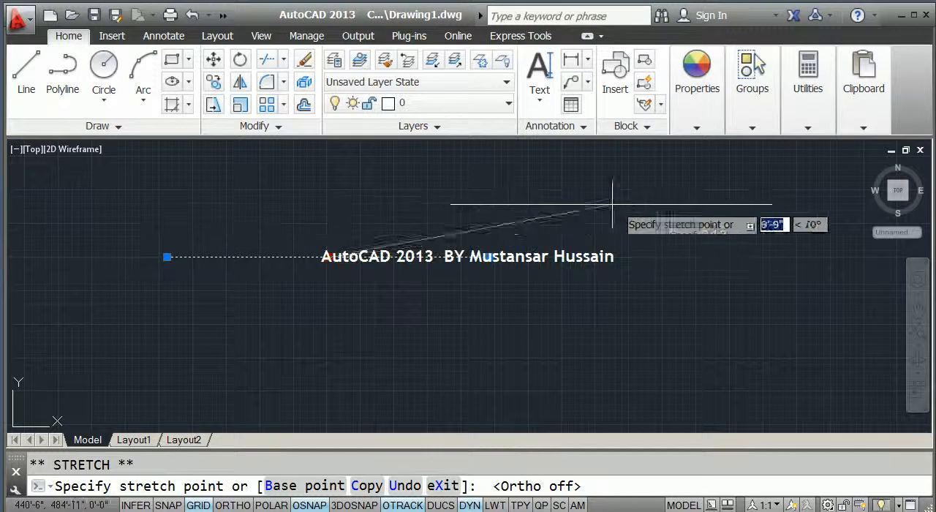
{"action": "key", "text": "Escape"}
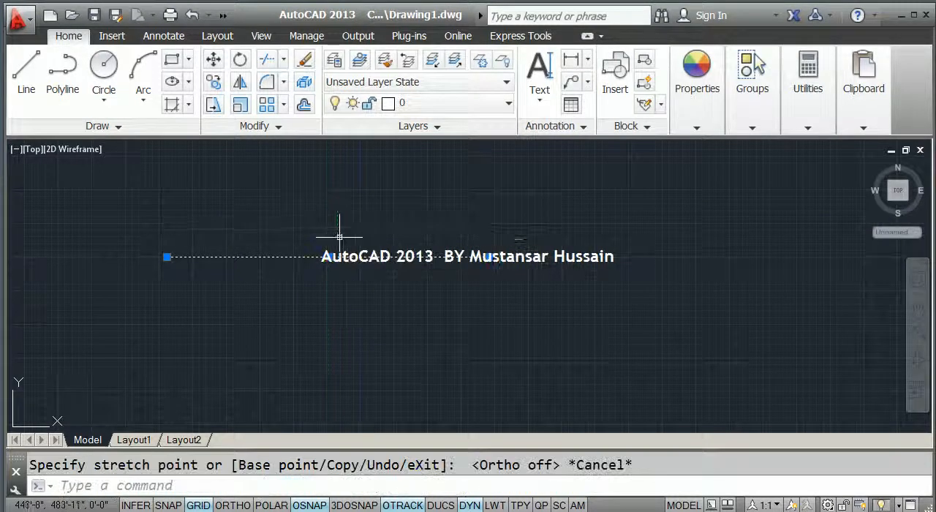
{"action": "left_click", "coordinate": [489, 256]}
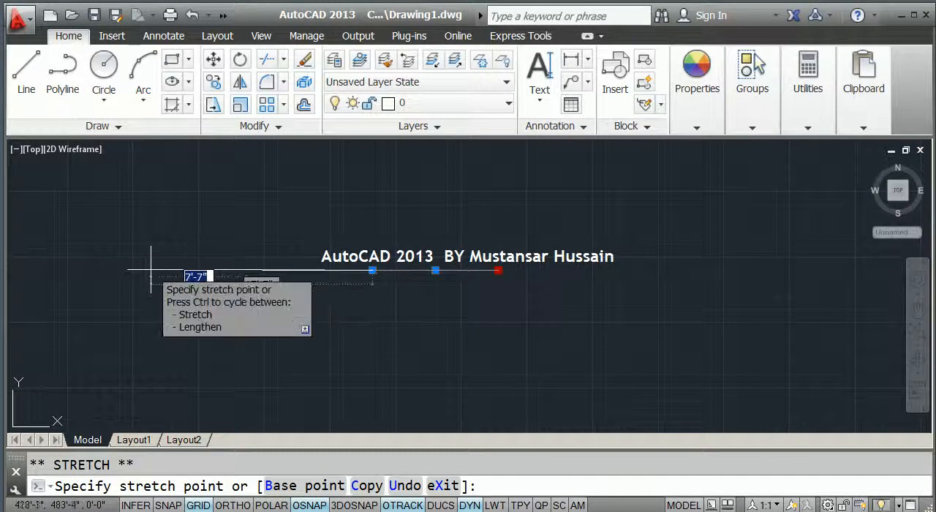
{"action": "key", "text": "Escape"}
{"action": "left_click", "coordinate": [372, 270]}
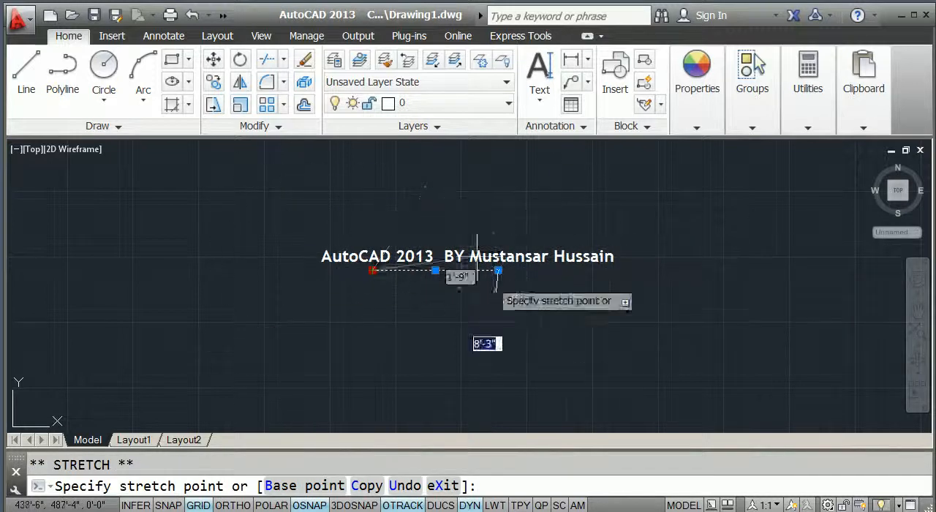
{"action": "key", "text": "Escape"}
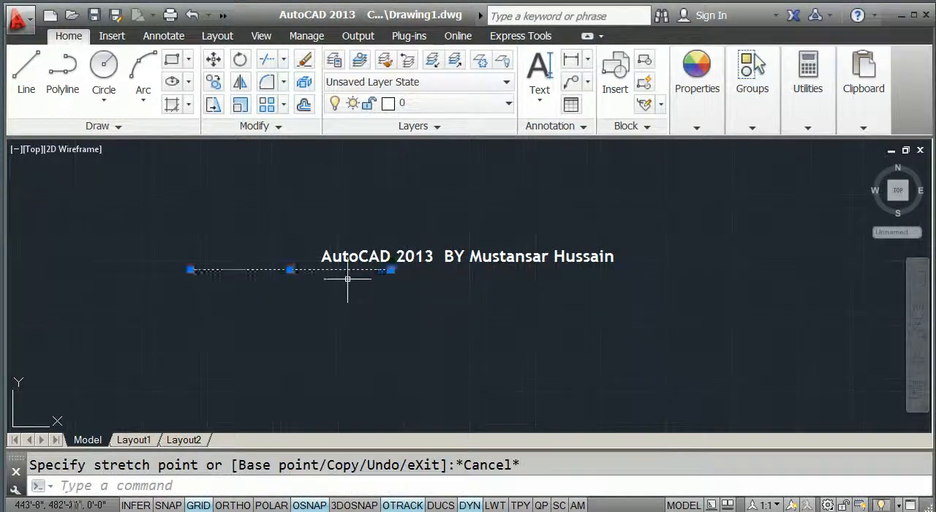
{"action": "key", "text": "Escape"}
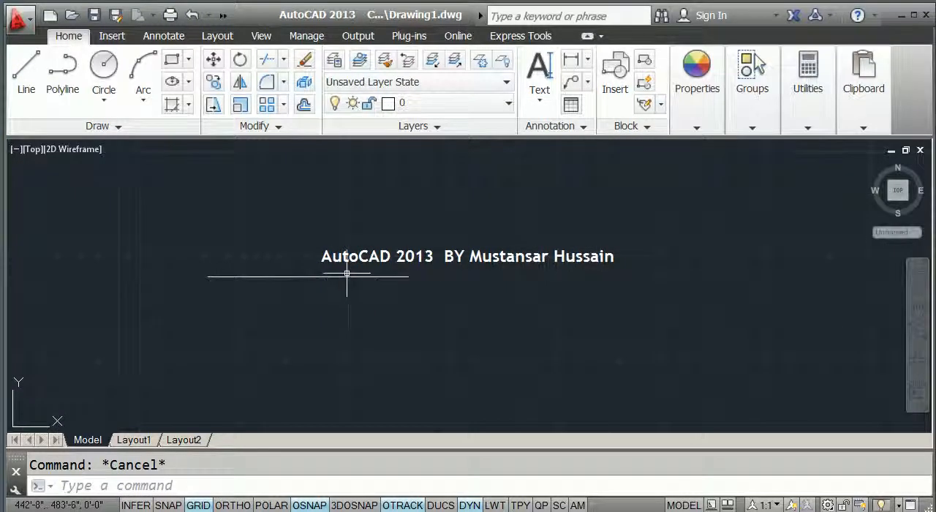
Add an aligned dimension to the horizontal line, placing the dimension line below it.
{"action": "scroll", "coordinate": [347, 274], "scroll_direction": "up", "scroll_amount": 2}
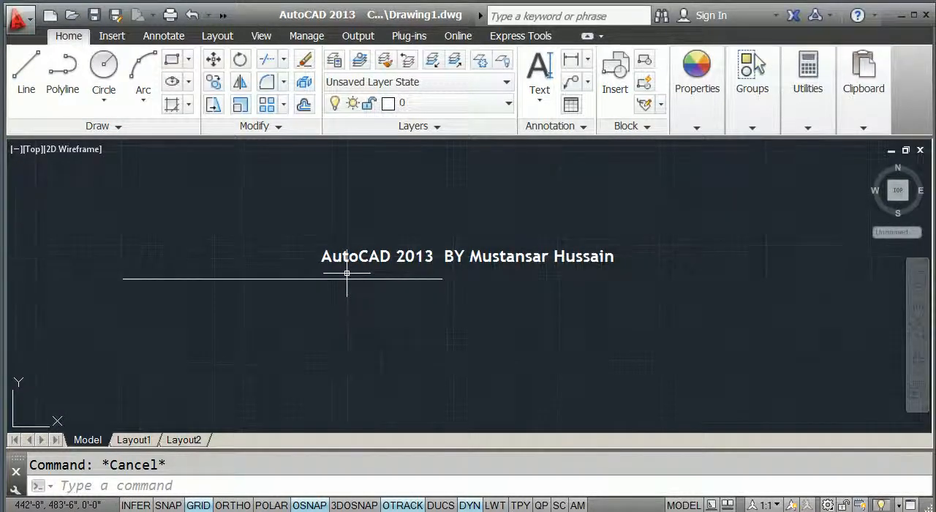
{"action": "type", "text": "dal"}
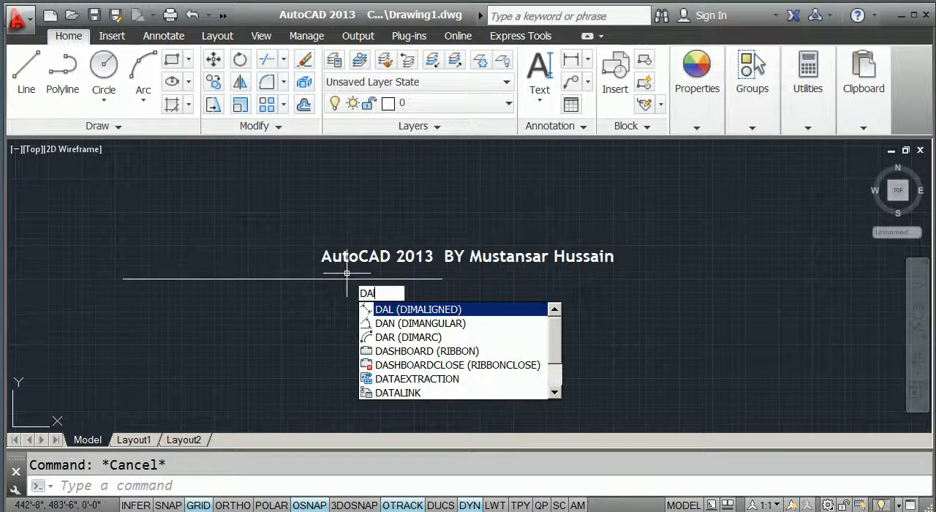
{"action": "key", "text": "Return"}
{"action": "left_click", "coordinate": [347, 278]}
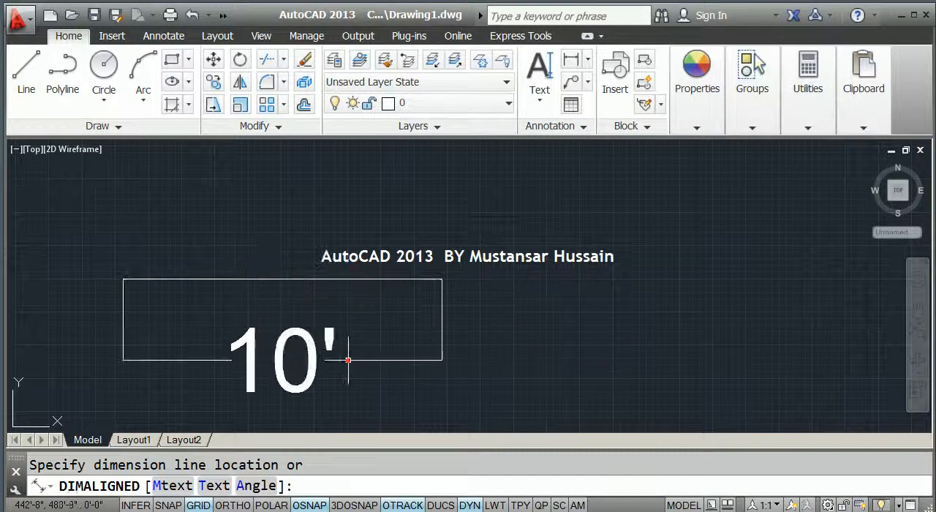
{"action": "left_click", "coordinate": [345, 360]}
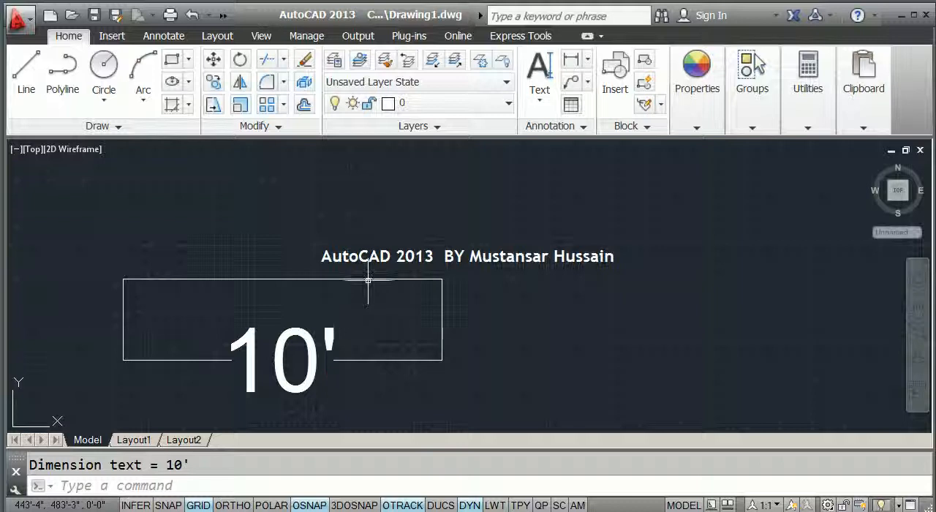
With Ortho on, stretch the line's right endpoint 5' further to the right by its grip.
{"action": "left_click", "coordinate": [368, 279]}
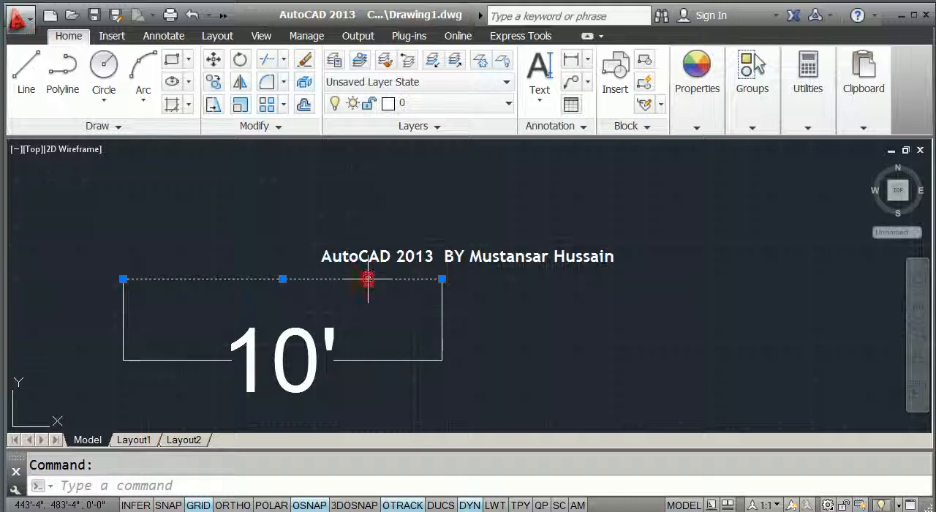
{"action": "left_click", "coordinate": [442, 278]}
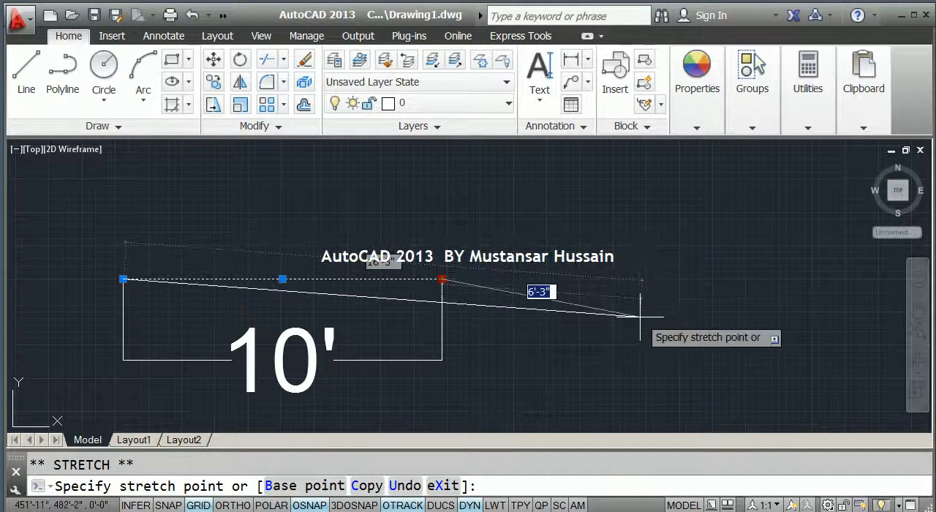
{"action": "key", "text": "F8"}
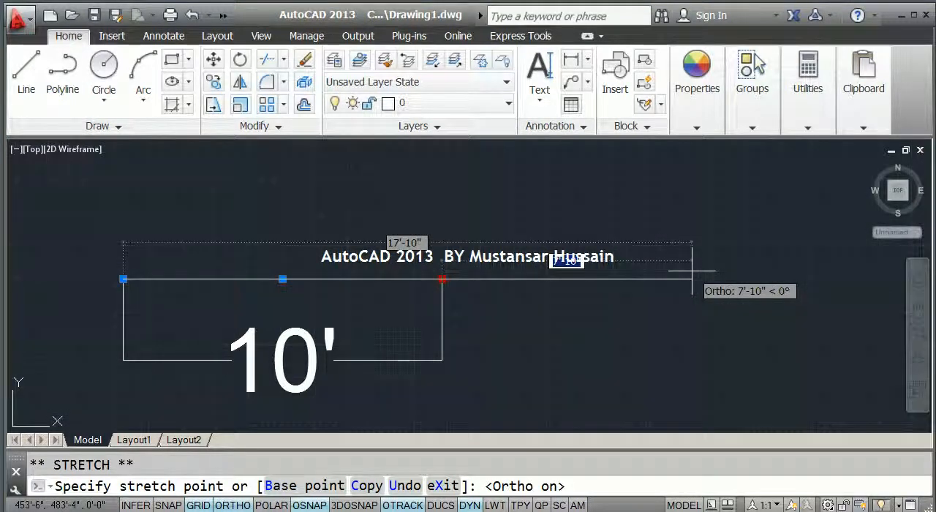
{"action": "type", "text": "5"}
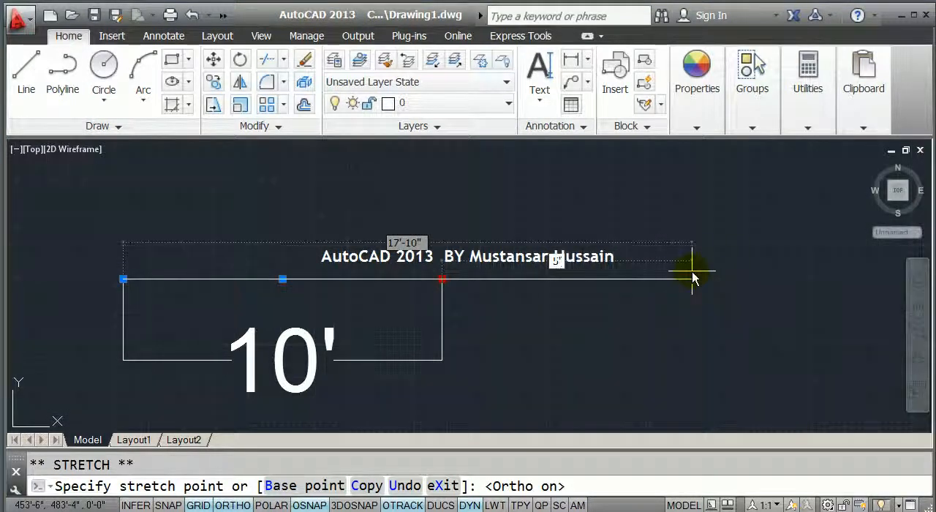
{"action": "key", "text": "Return"}
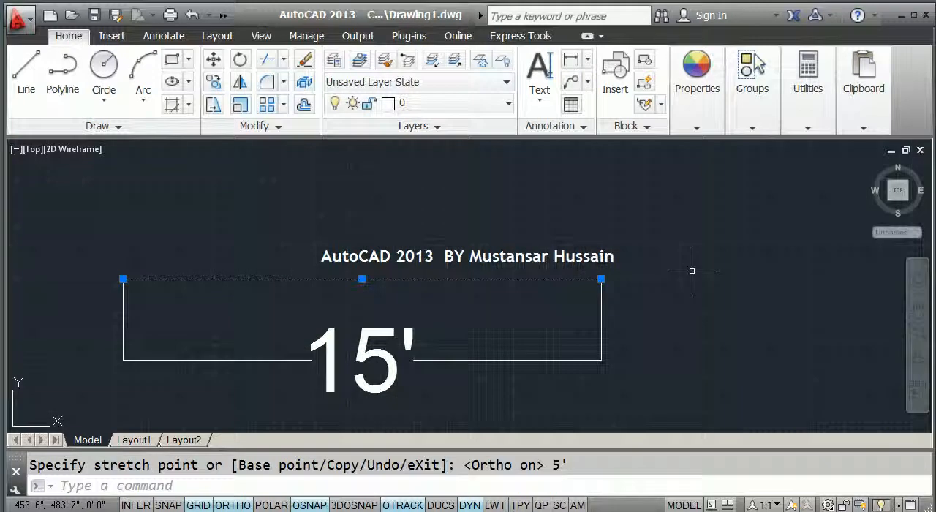
{"action": "key", "text": "Escape"}
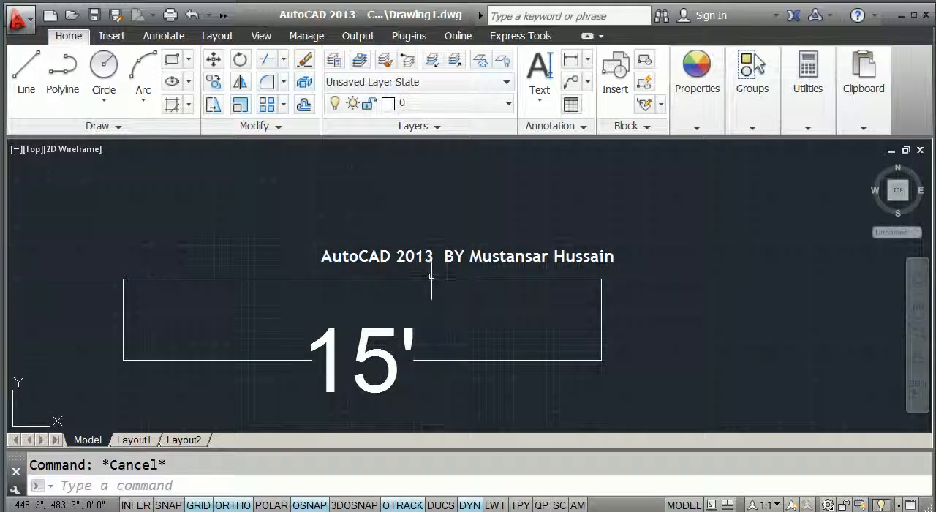
Stretch the line's left endpoint 5' further to the left by its grip.
{"action": "left_click", "coordinate": [283, 278]}
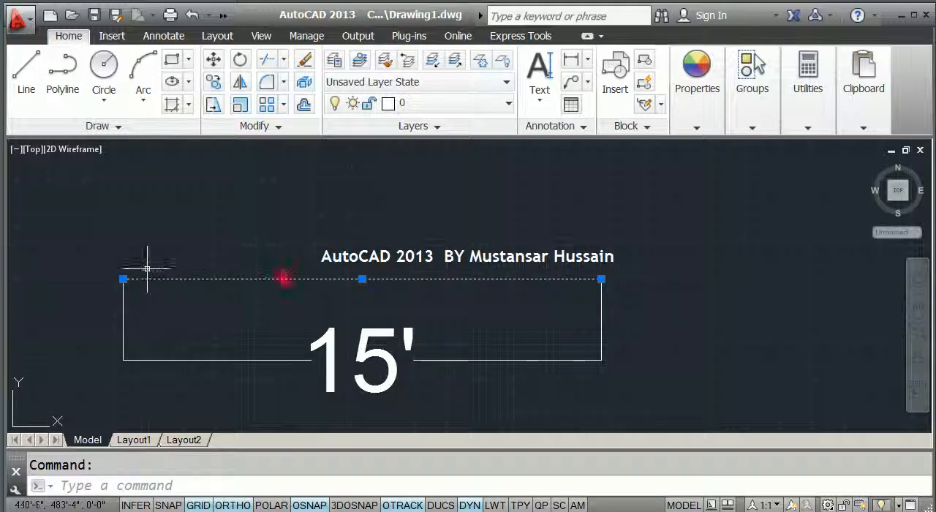
{"action": "left_click", "coordinate": [124, 279]}
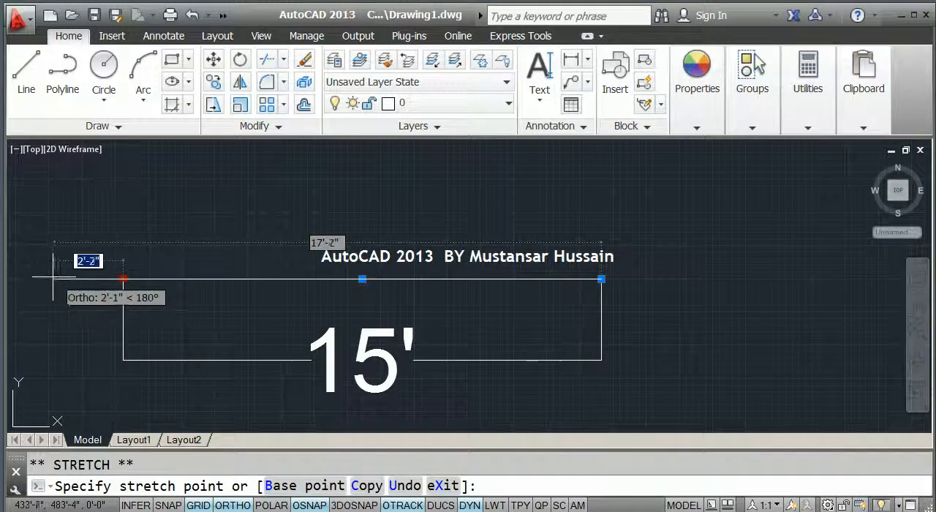
{"action": "type", "text": "5'"}
{"action": "key", "text": "Return"}
{"action": "scroll", "coordinate": [156, 251], "scroll_direction": "down", "scroll_amount": 2}
{"action": "middle_click_drag", "start_coordinate": [220, 266], "coordinate": [313, 264]}
{"action": "key", "text": "Escape"}
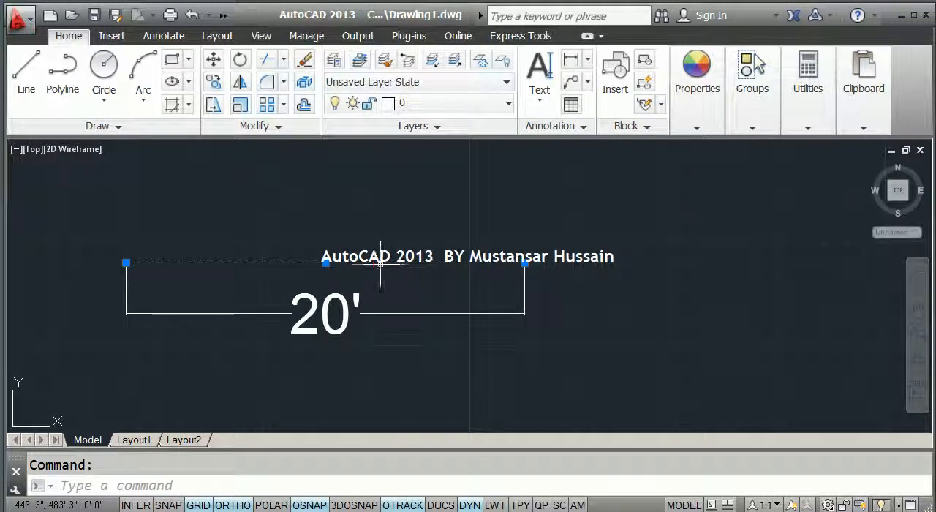
View the grip options at the line's right endpoint, and clear the selection.
{"action": "mouse_move", "coordinate": [524, 263]}
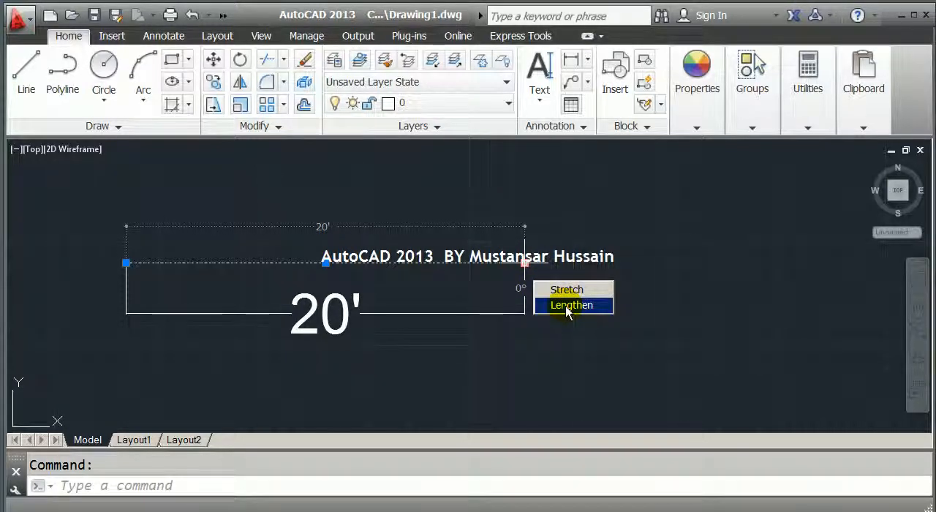
{"action": "key", "text": "Escape"}
{"action": "key", "text": "Escape"}
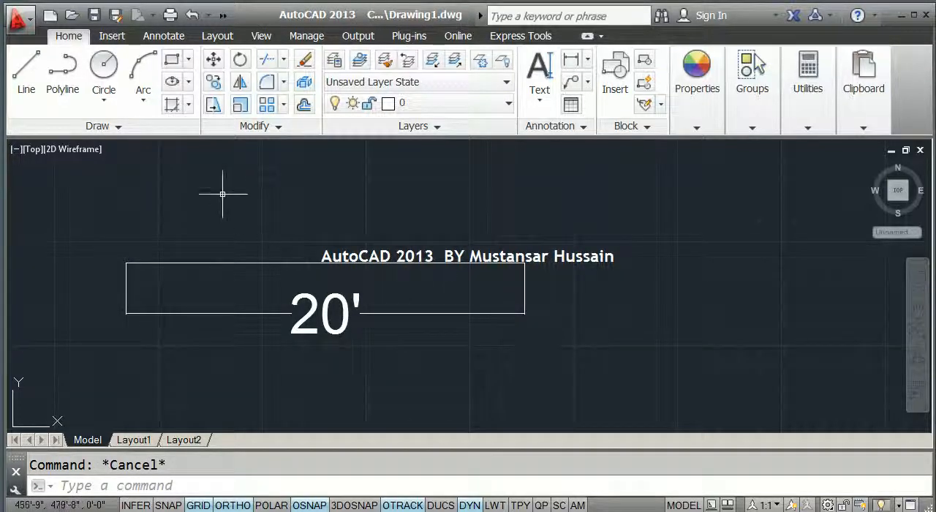
Lengthen the line at its right end by a delta of 5' using the Lengthen command.
{"action": "left_click", "coordinate": [241, 128]}
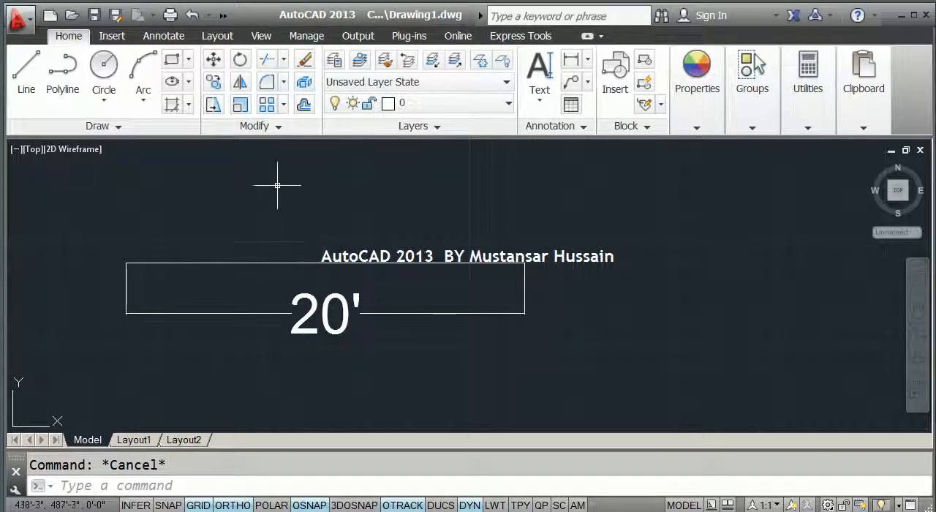
{"action": "left_click", "coordinate": [279, 124]}
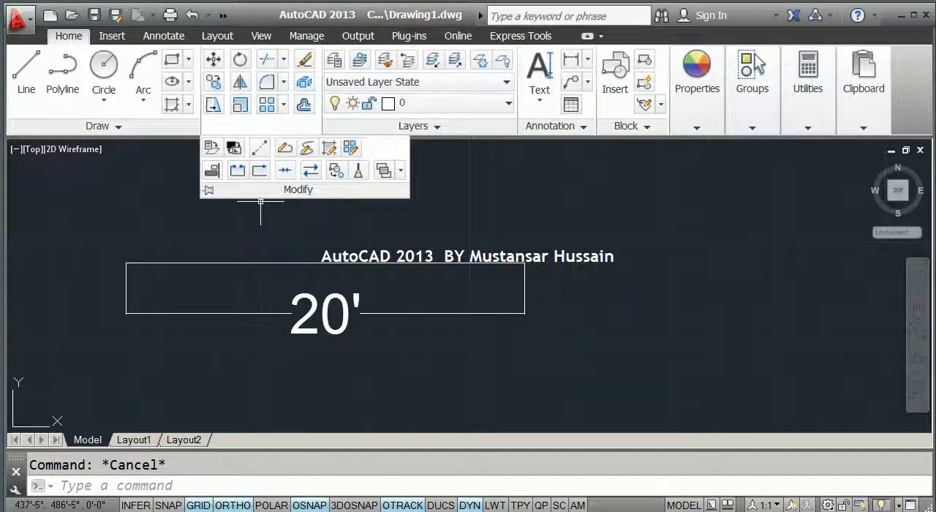
{"action": "left_click", "coordinate": [275, 127]}
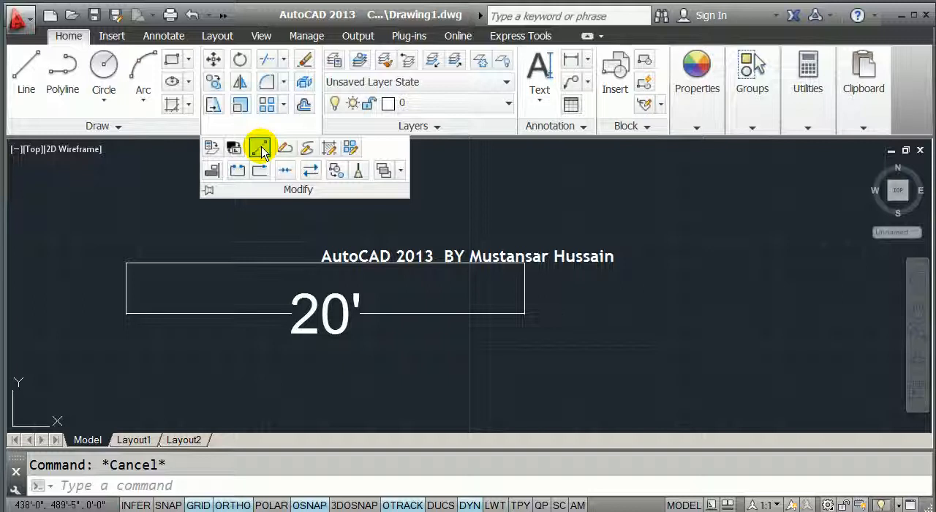
{"action": "left_click", "coordinate": [261, 150]}
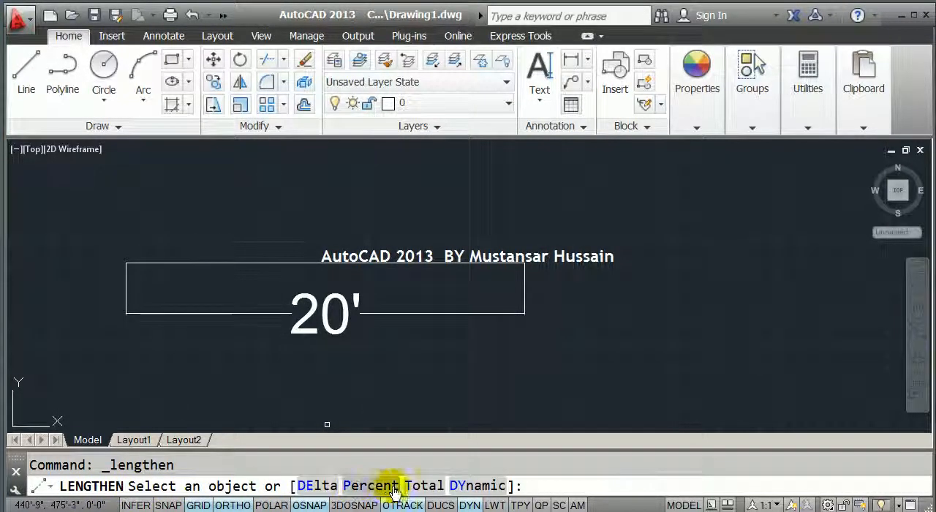
{"action": "left_click", "coordinate": [316, 489]}
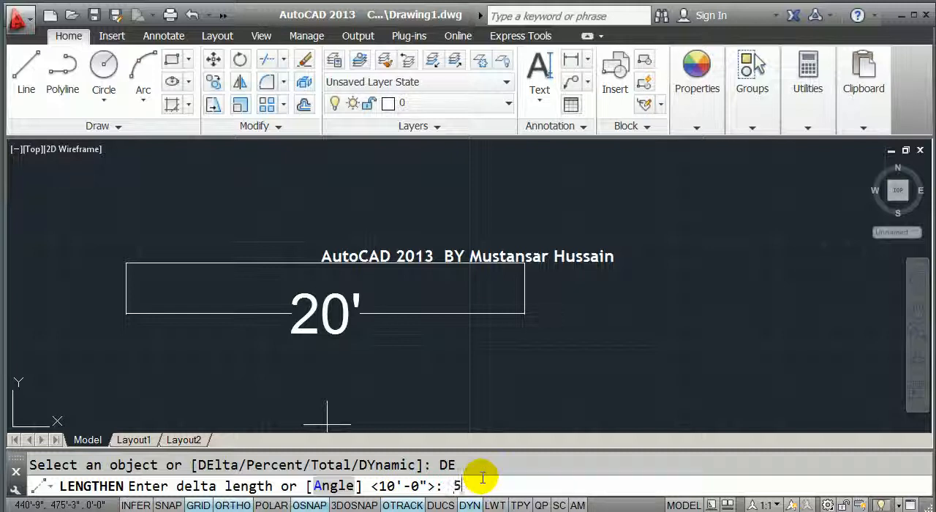
{"action": "key", "text": "Return"}
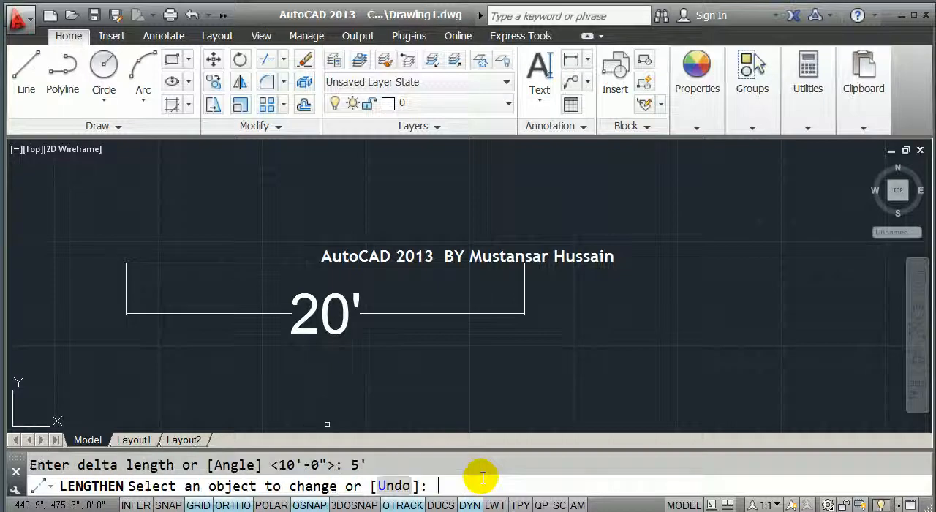
{"action": "left_click", "coordinate": [411, 263]}
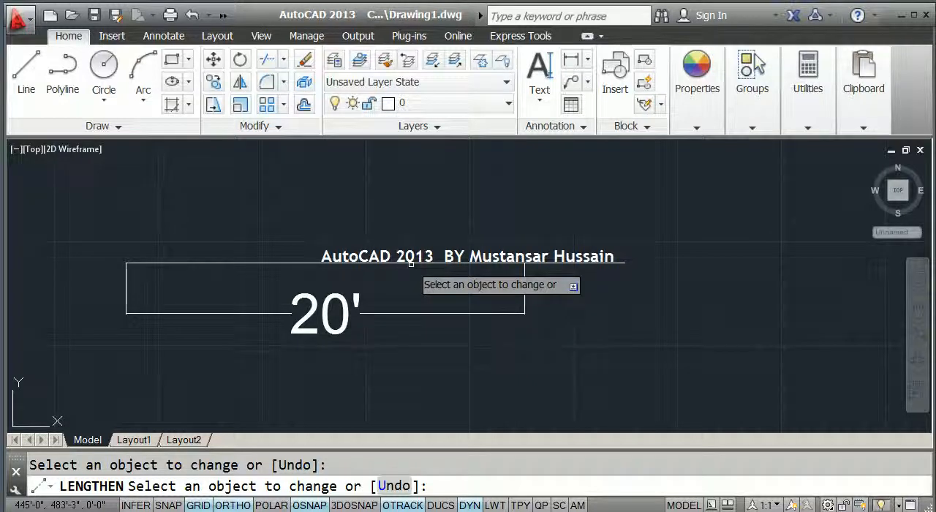
{"action": "key", "text": "Return"}
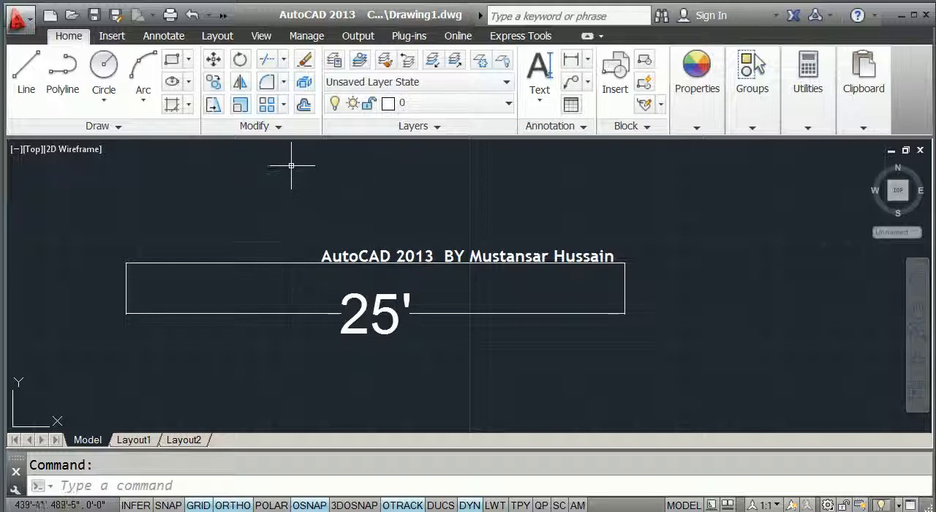
Shorten the dimensioned line from its right end to 50 percent of its length using the Lengthen command's Percent option.
{"action": "left_click", "coordinate": [277, 125]}
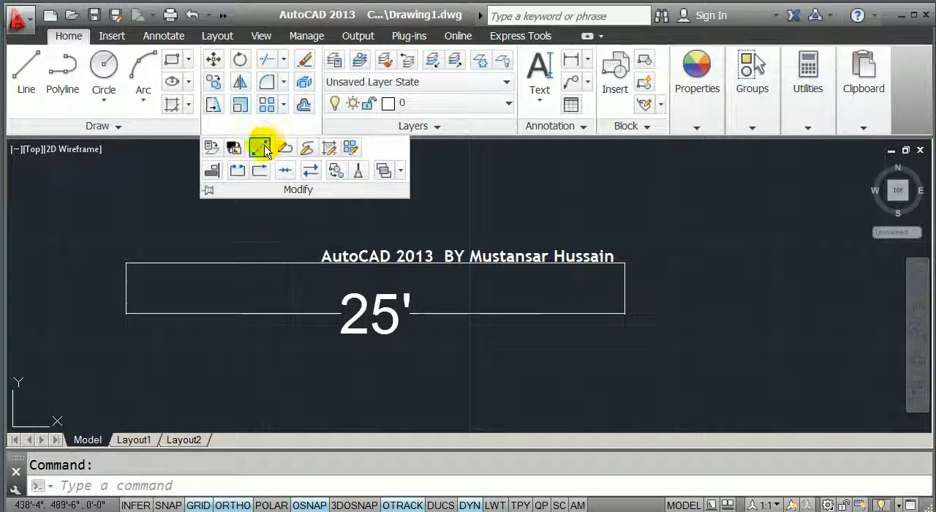
{"action": "left_click", "coordinate": [262, 149]}
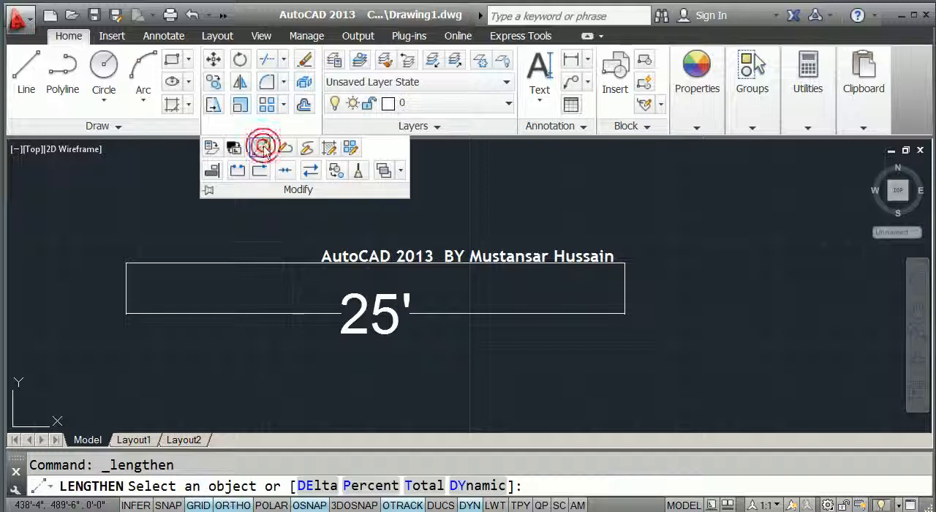
{"action": "left_click", "coordinate": [358, 485]}
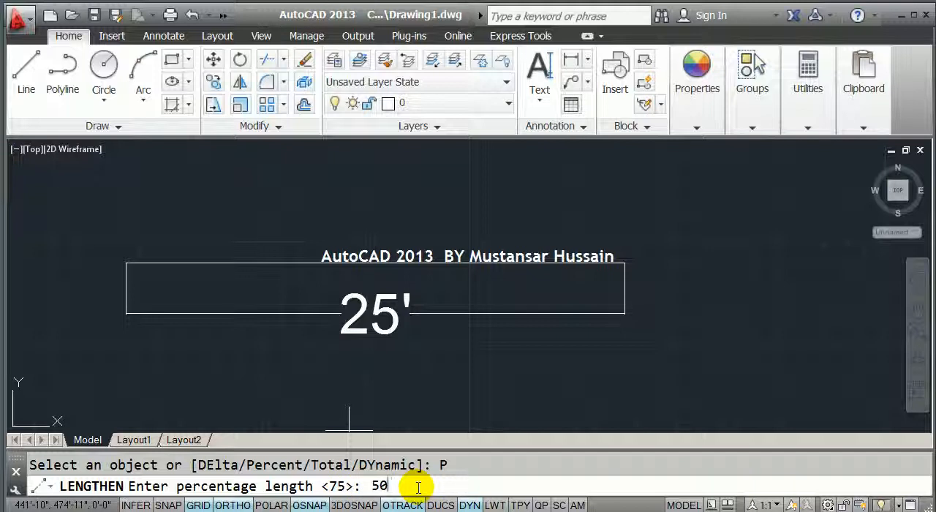
{"action": "key", "text": "Return"}
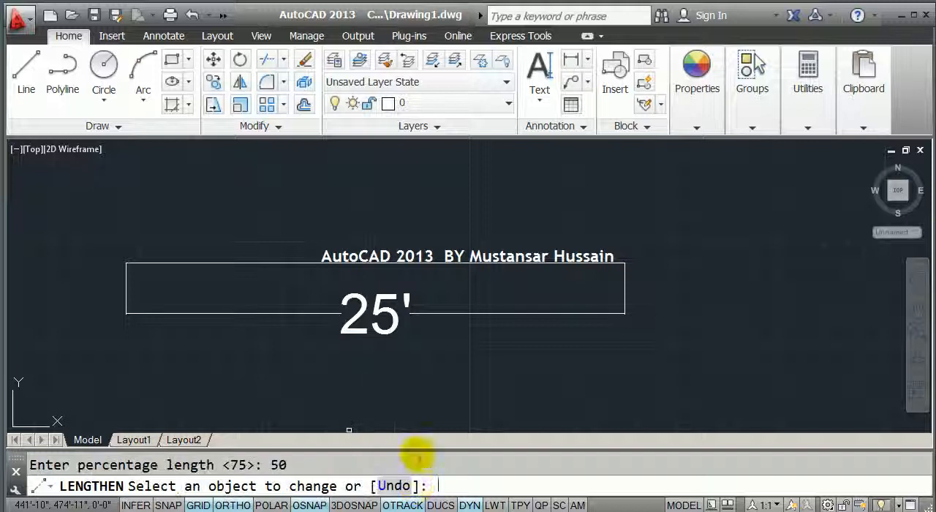
{"action": "left_click", "coordinate": [379, 263]}
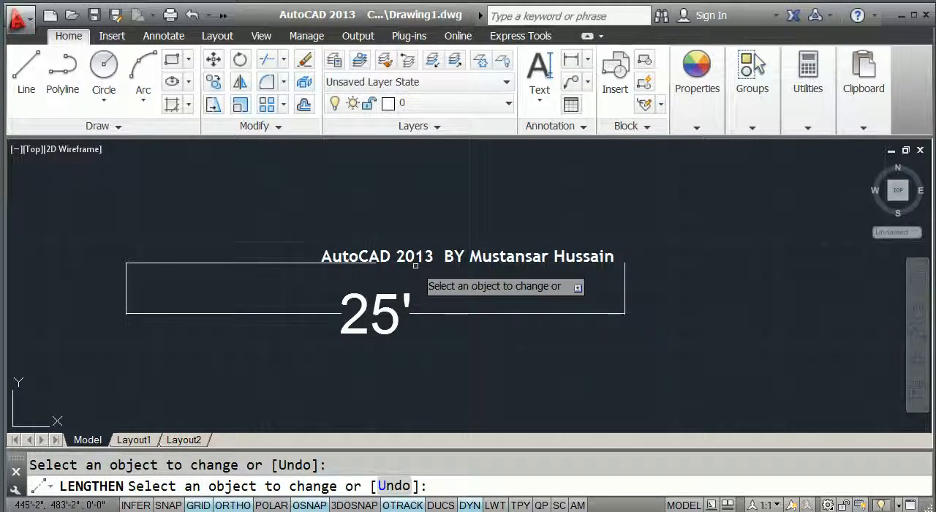
{"action": "left_click", "coordinate": [415, 266]}
{"action": "key", "text": "Return"}
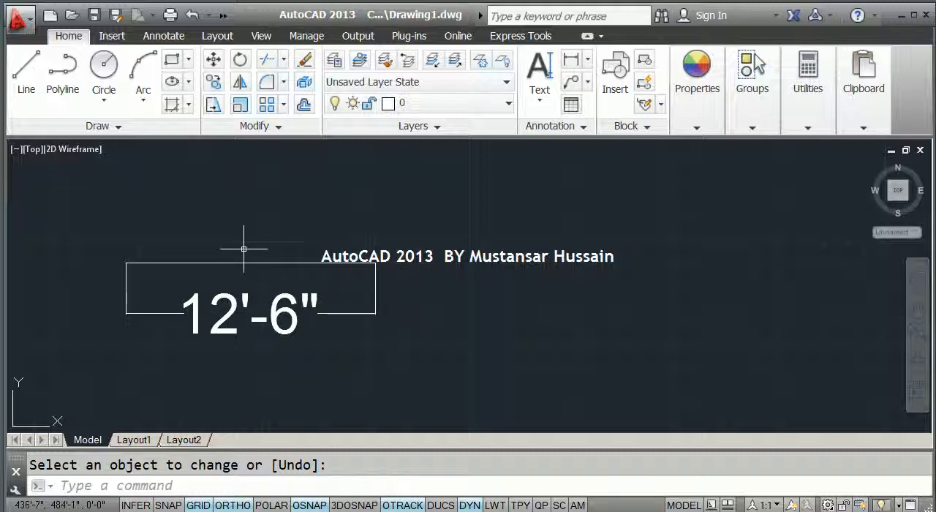
Set the line's total length to 5' from its right end using the Lengthen command's Total option.
{"action": "left_click", "coordinate": [249, 126]}
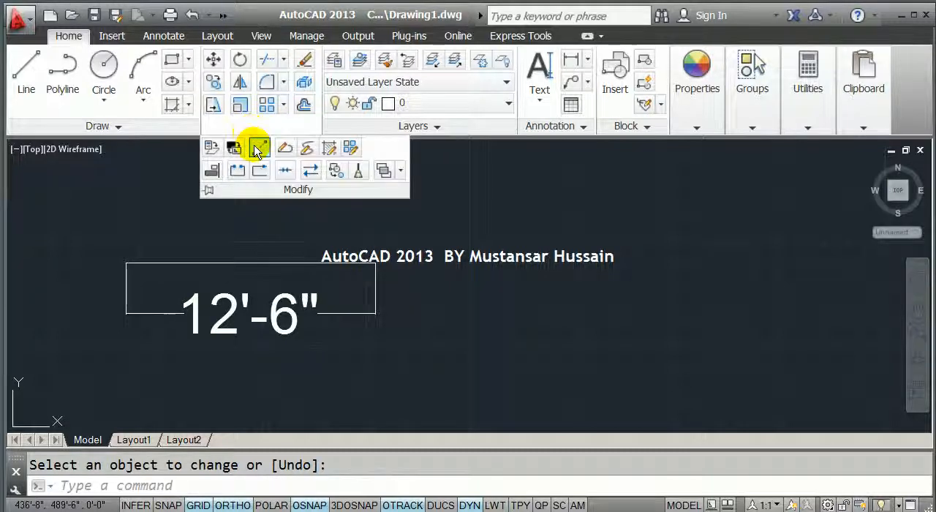
{"action": "left_click", "coordinate": [258, 147]}
{"action": "left_click", "coordinate": [421, 485]}
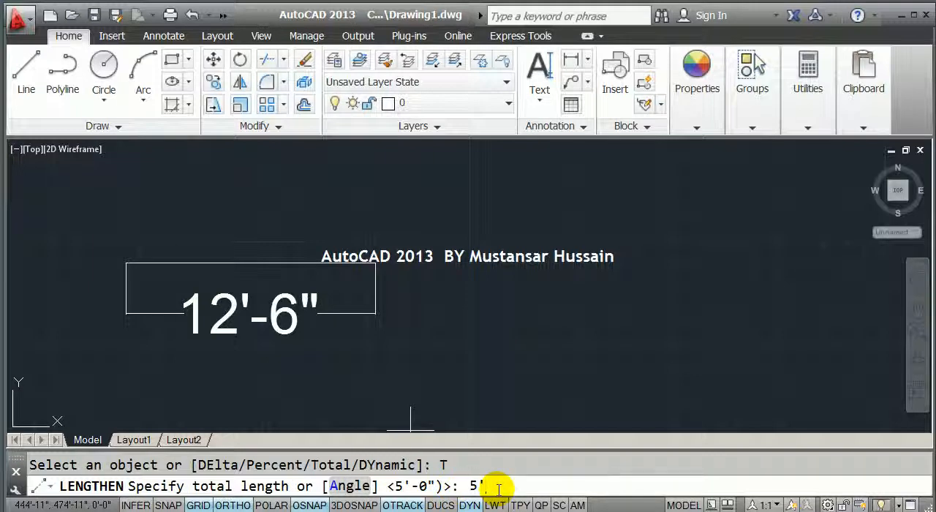
{"action": "type", "text": "5'"}
{"action": "key", "text": "Return"}
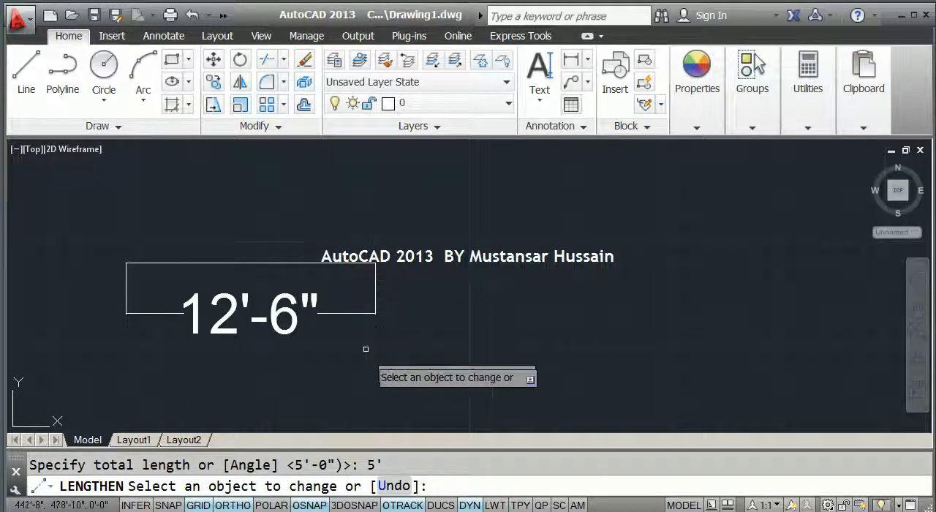
{"action": "left_click", "coordinate": [323, 262]}
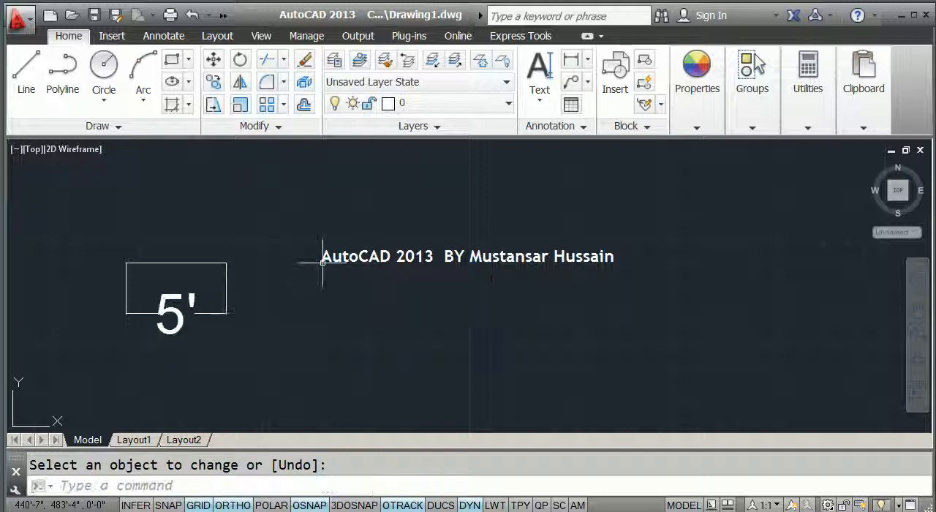
Extend the line's right end 10' further to the right using the Lengthen command's Dynamic option.
{"action": "scroll", "coordinate": [84, 292], "scroll_direction": "up", "scroll_amount": 2}
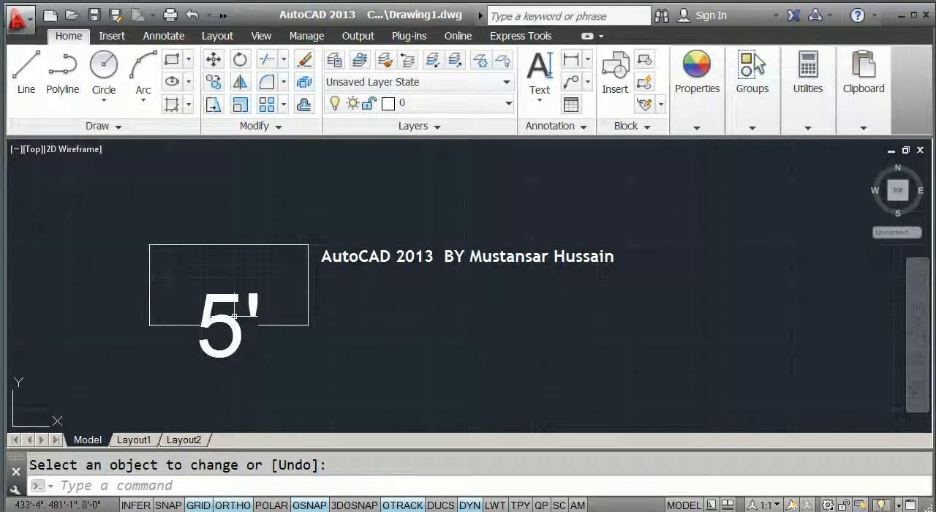
{"action": "left_click", "coordinate": [262, 131]}
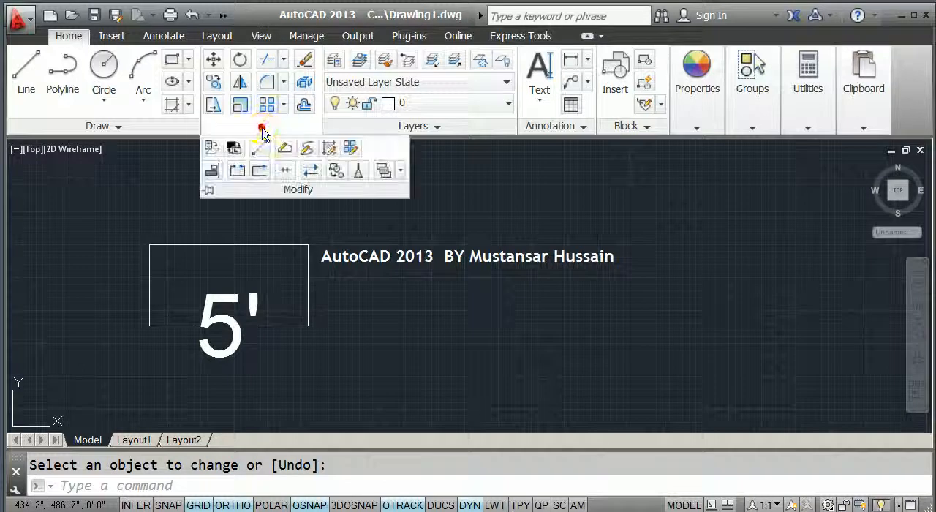
{"action": "left_click", "coordinate": [259, 147]}
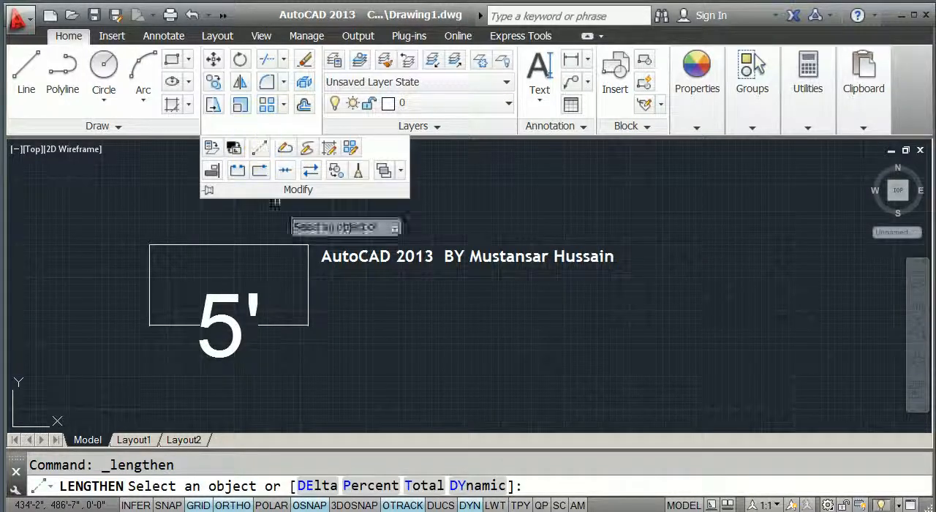
{"action": "left_click", "coordinate": [479, 486]}
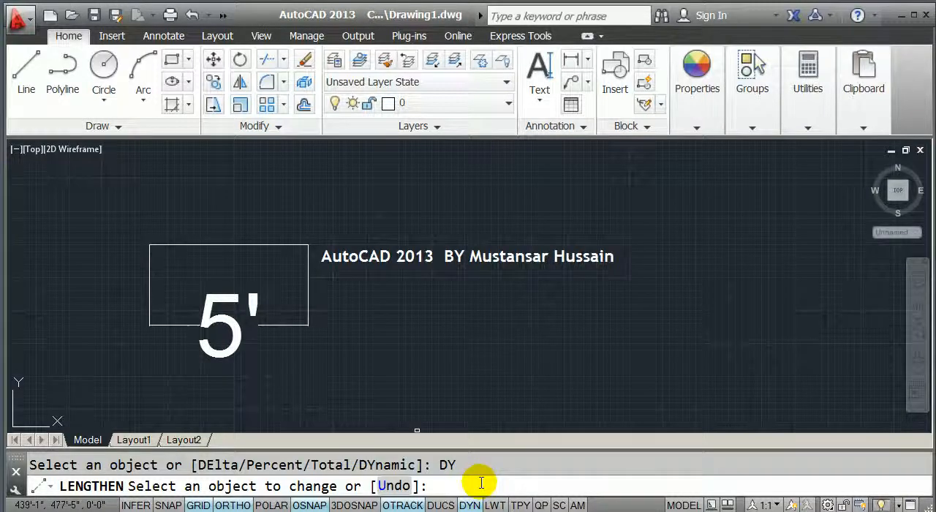
{"action": "left_click", "coordinate": [293, 245]}
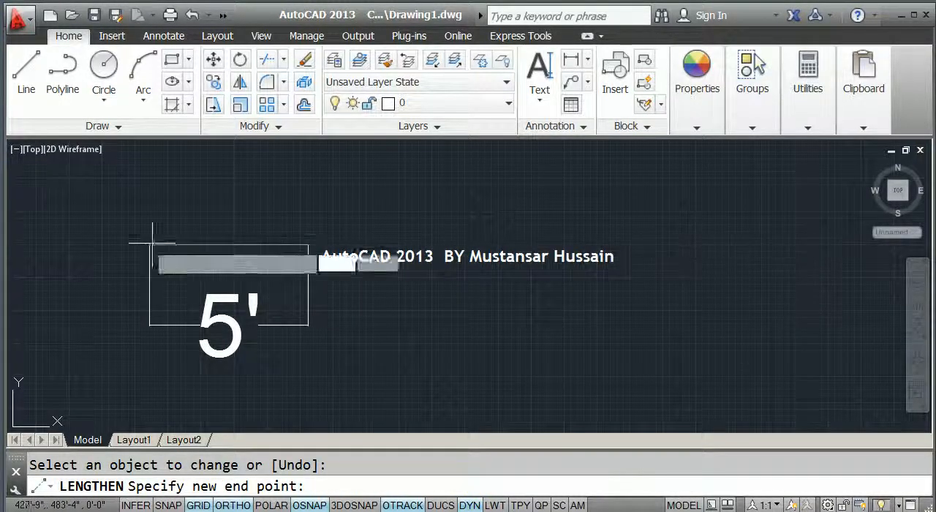
{"action": "left_click", "coordinate": [549, 241]}
{"action": "type", "text": "10'"}
{"action": "key", "text": "Return"}
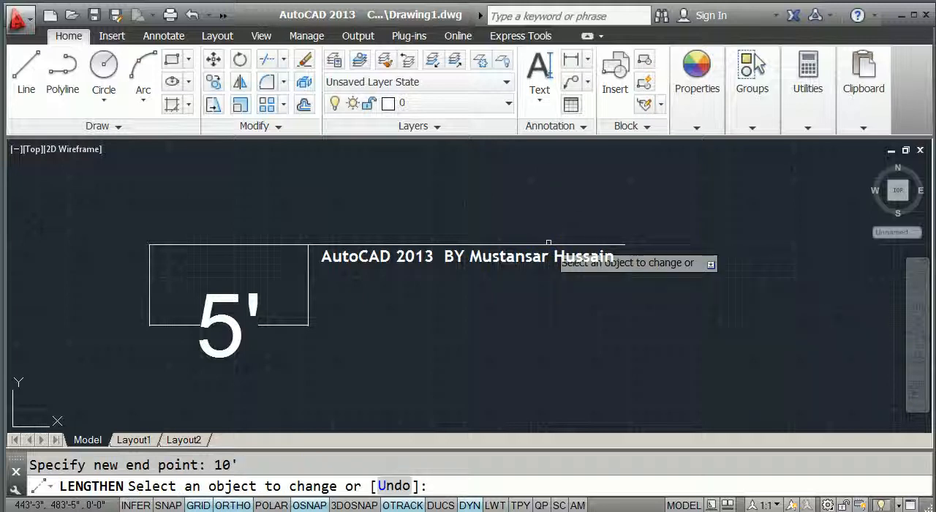
{"action": "key", "text": "Return"}
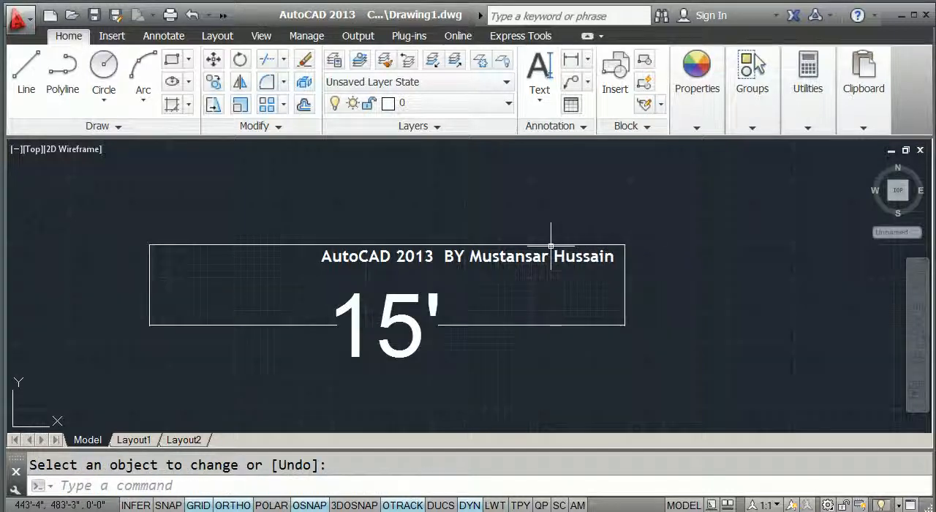